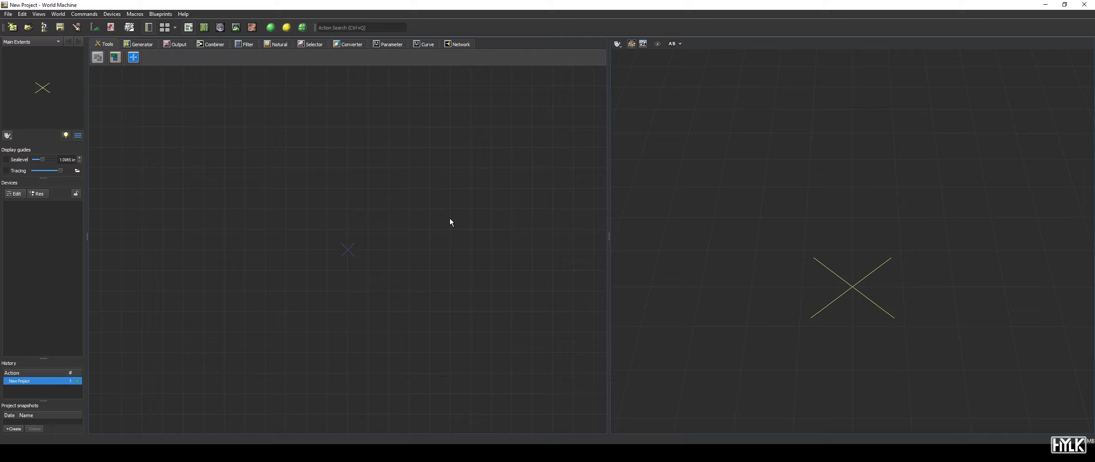
- Add a Displacement device from the Filter devices onto the empty graph
click(248, 44)
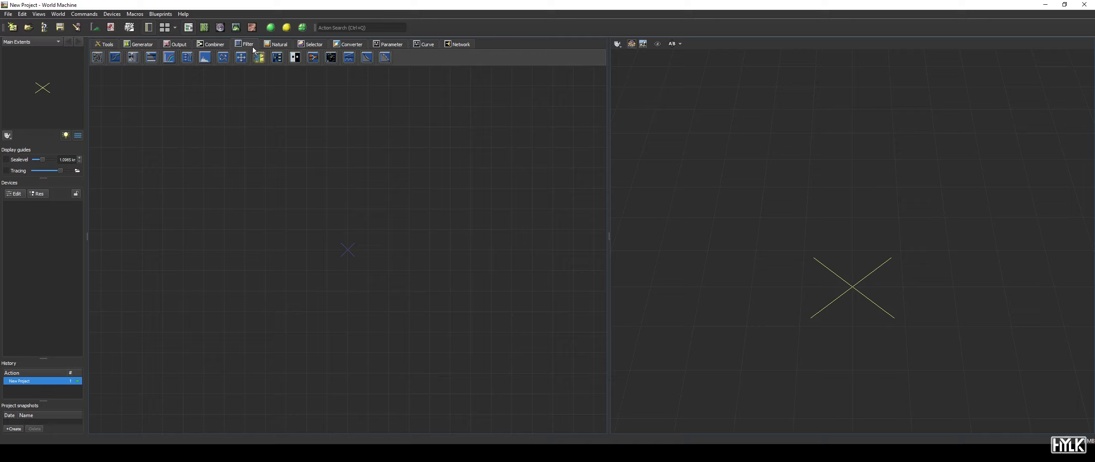
click(196, 60)
click(363, 213)
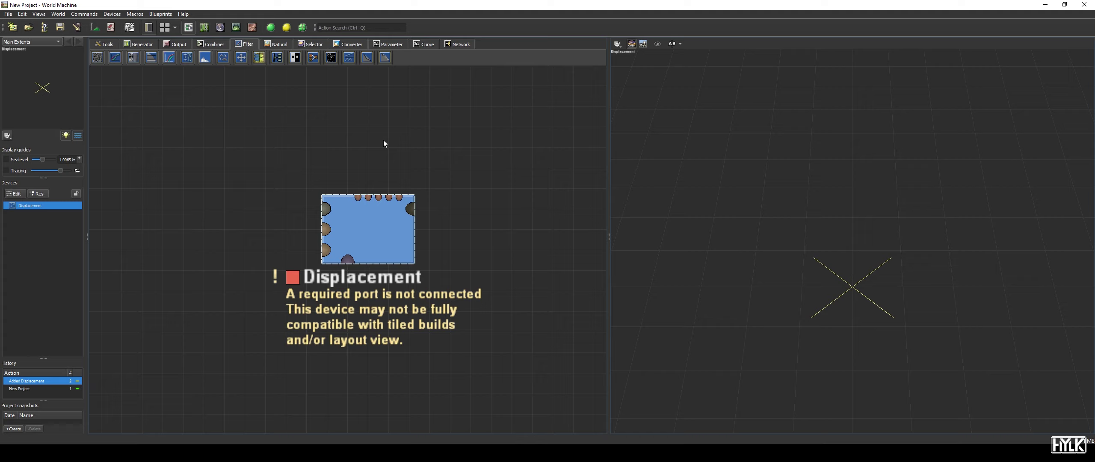
- In Displacement properties, switch Type to Vector (X & Y), then to Use Transform Input
double_click(390, 222)
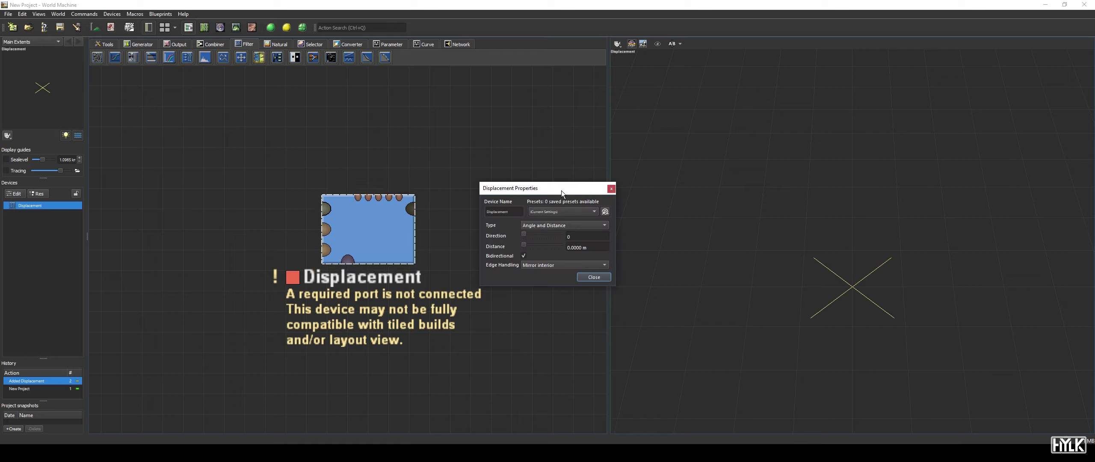
drag(561, 190, 443, 131)
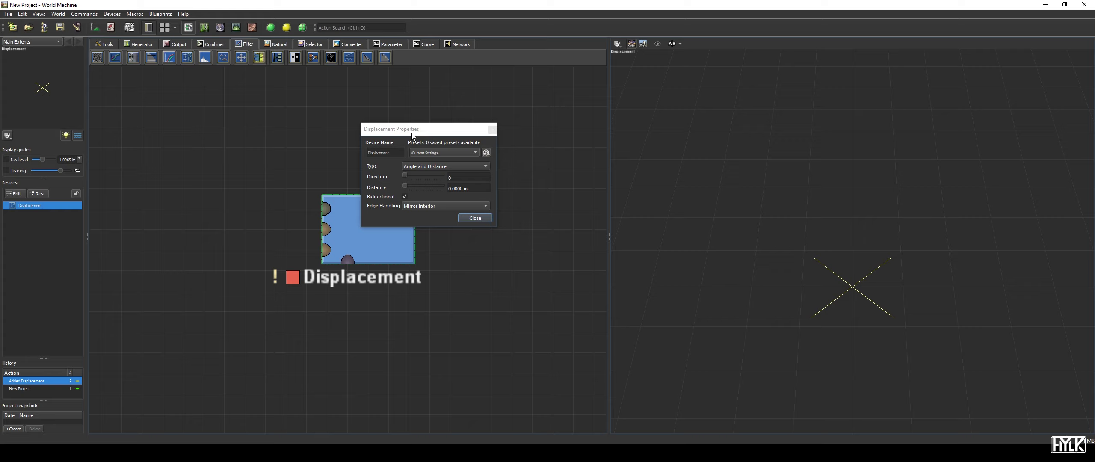
click(451, 165)
click(445, 182)
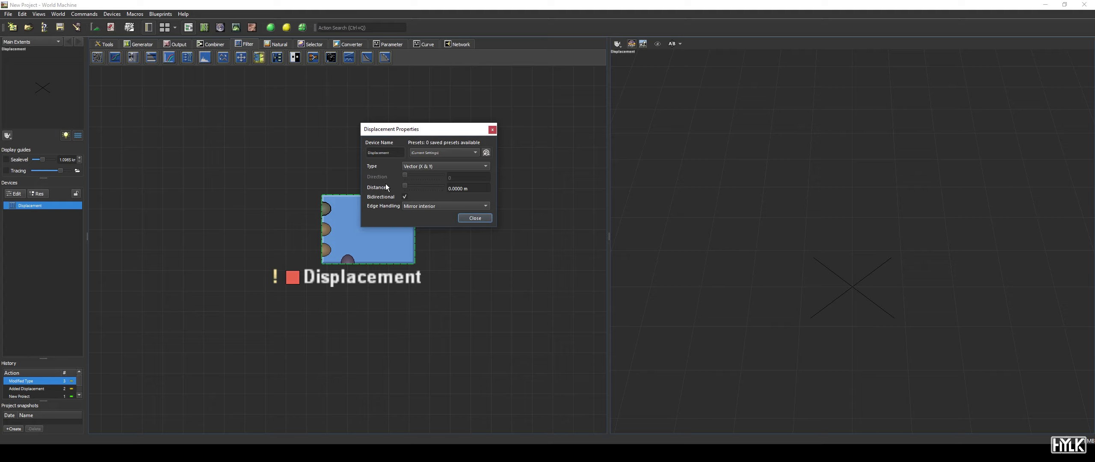
click(417, 169)
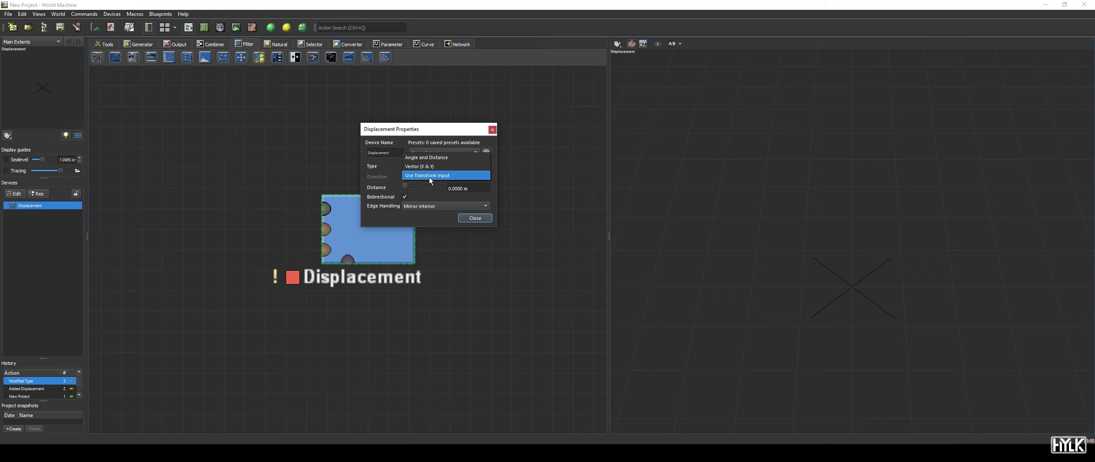
click(430, 177)
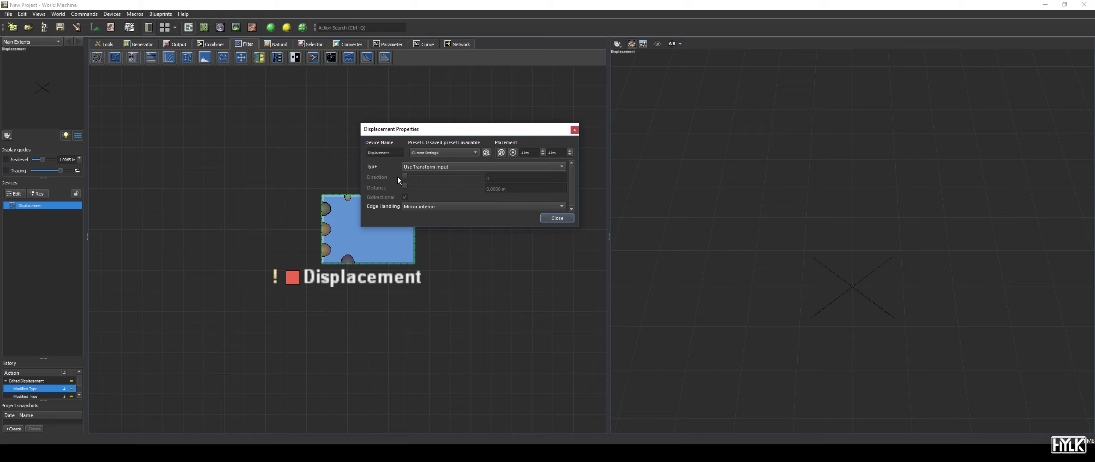
- Reset Displacement Type to Angle and Distance and feed it from a new Radial Grad device
click(431, 168)
click(433, 148)
key(space)
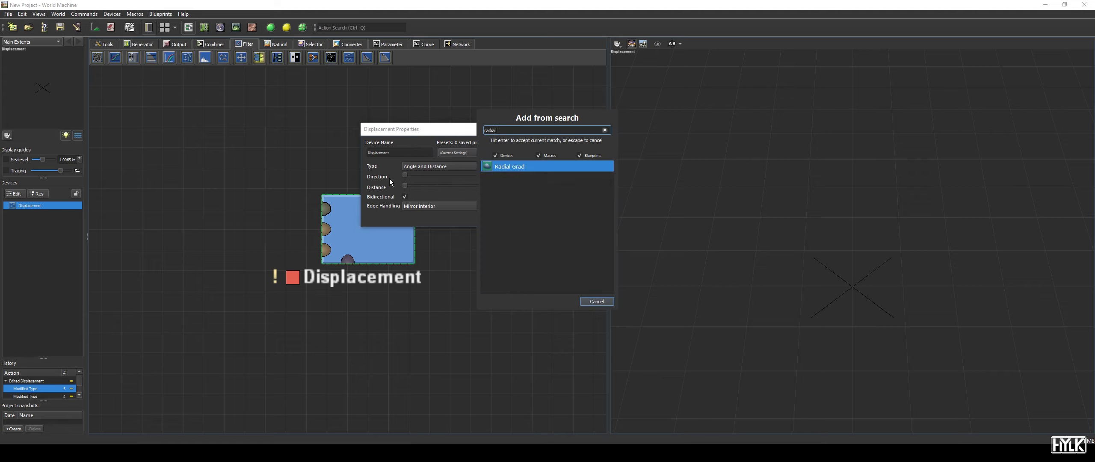
key(Escape)
click(239, 212)
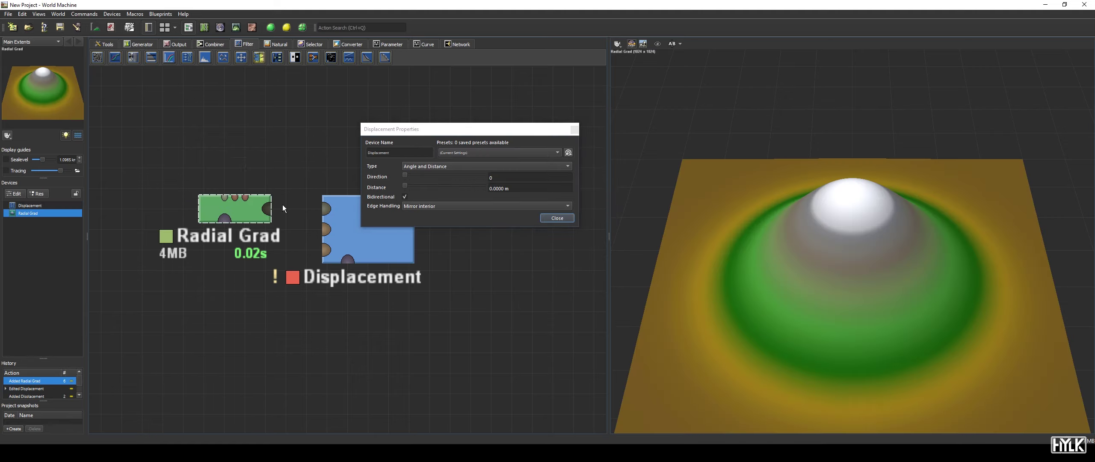
drag(268, 209, 326, 216)
click(361, 250)
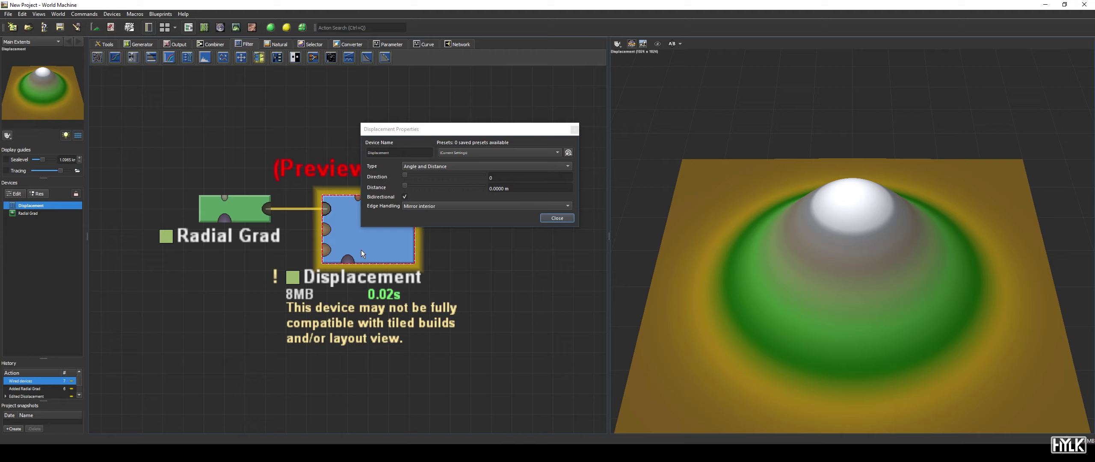
- Raise the Displacement Distance to about 3.125 km, shifting the mound off-centre across the edges
click(409, 187)
drag(413, 192, 389, 190)
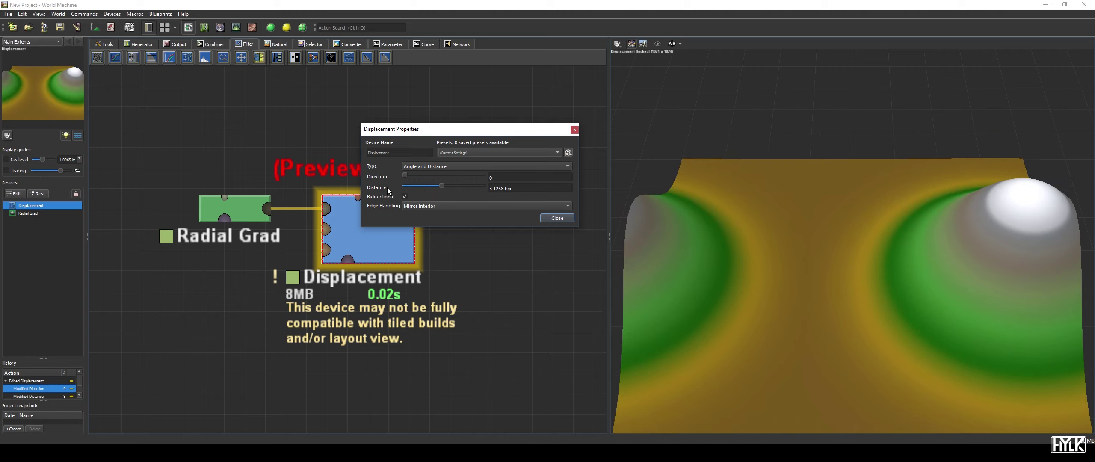
drag(454, 134, 542, 119)
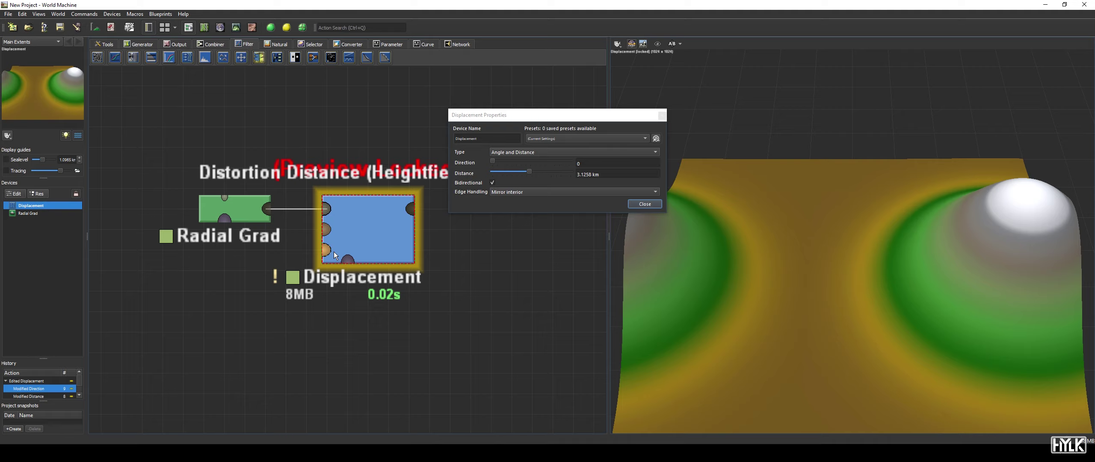
- Add two Constant devices and wire them into Displacement's second and third inputs
scroll(335, 256, down, 2)
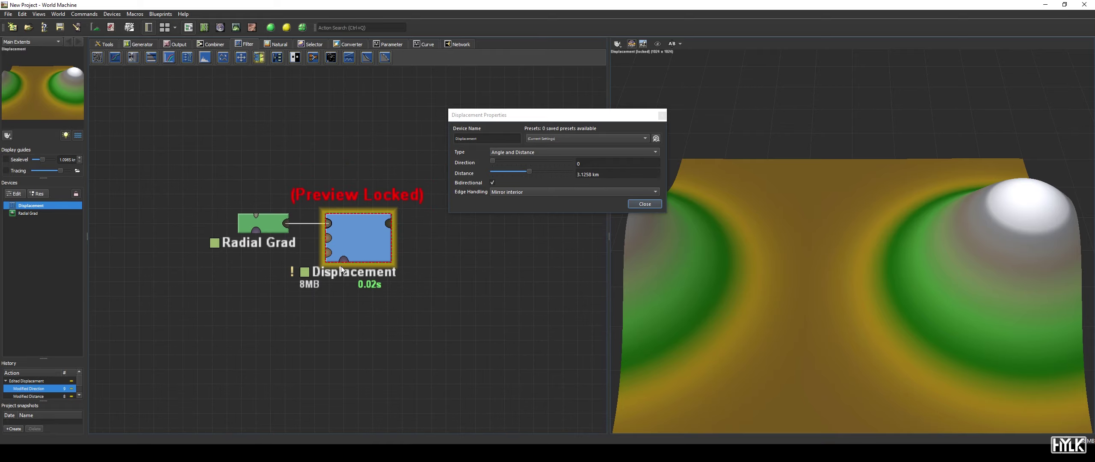
text(consta)
key(Return)
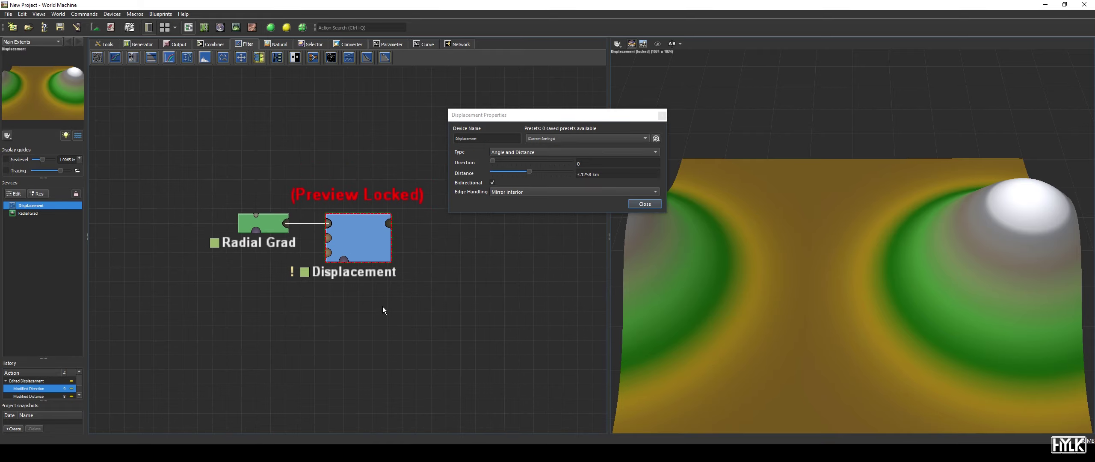
click(240, 292)
click(258, 304)
drag(247, 253, 329, 237)
drag(258, 311, 328, 252)
- Set the first Constant's Height to 2.55 km
double_click(246, 281)
drag(557, 201, 382, 262)
click(510, 253)
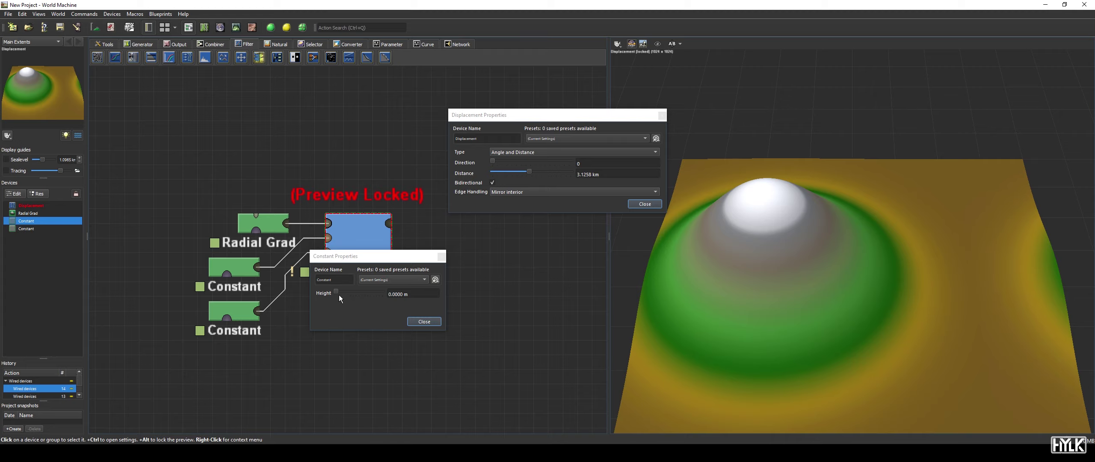
drag(338, 292, 383, 291)
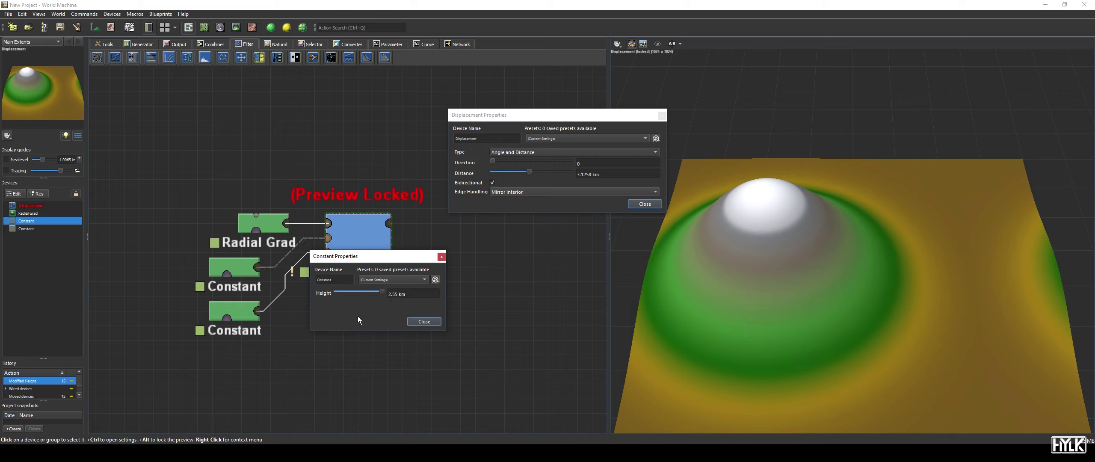
- Turn off Bidirectional on Displacement and try the bottom Constant's Height, leaving it at 0 m
click(431, 327)
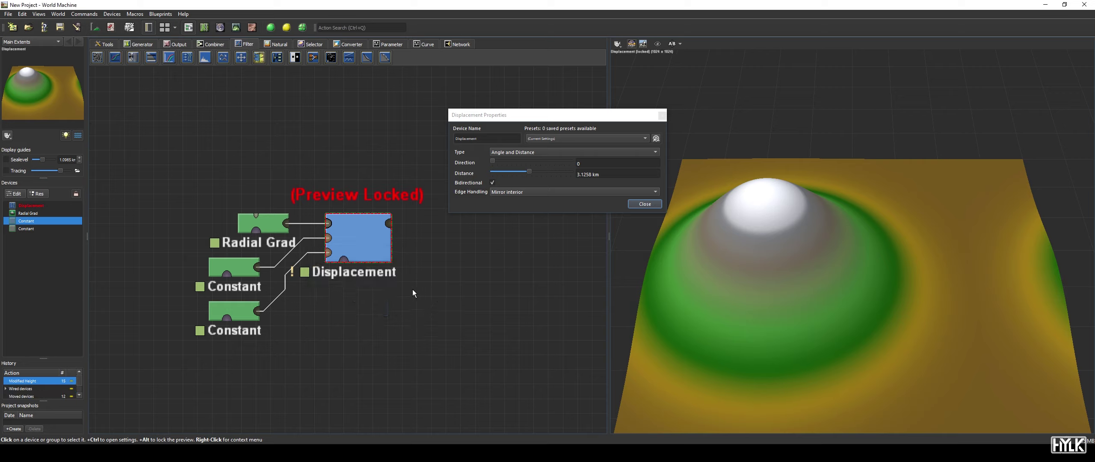
double_click(253, 316)
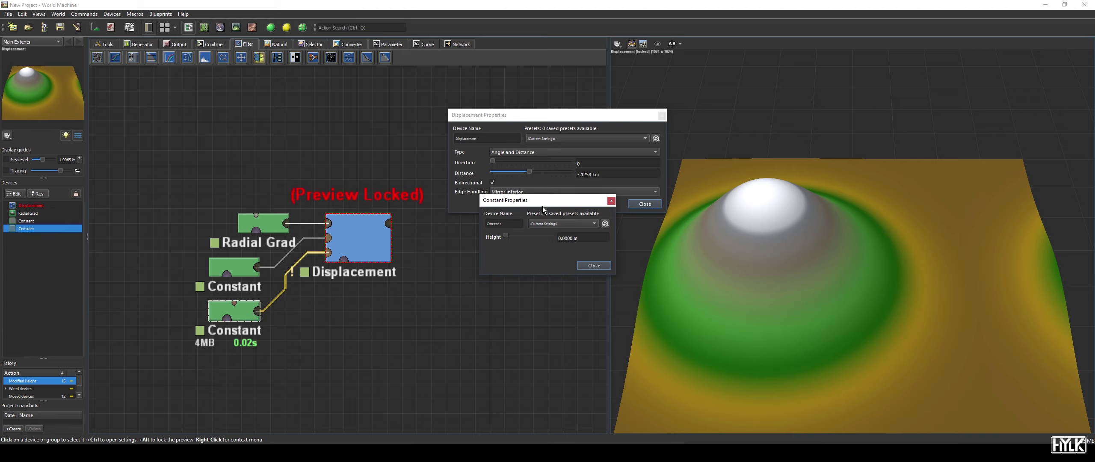
drag(542, 209, 320, 168)
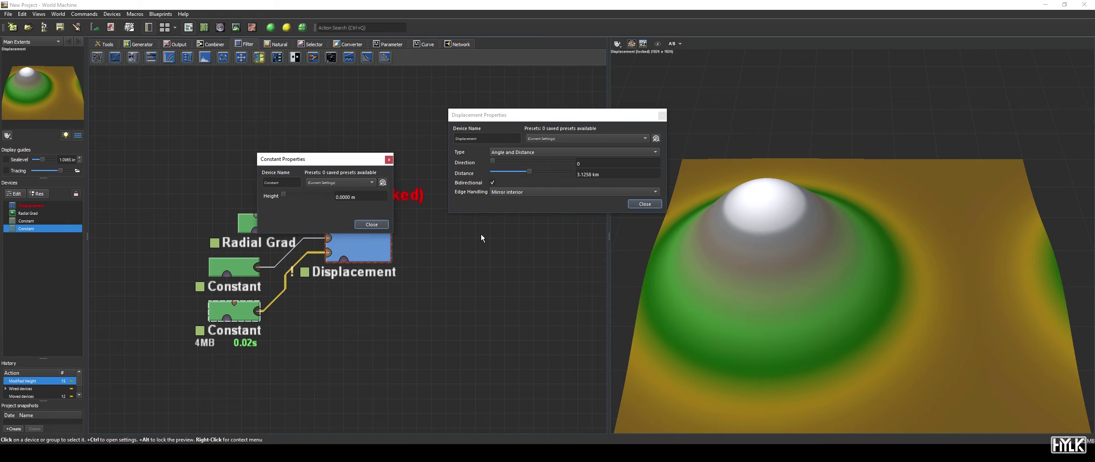
click(496, 185)
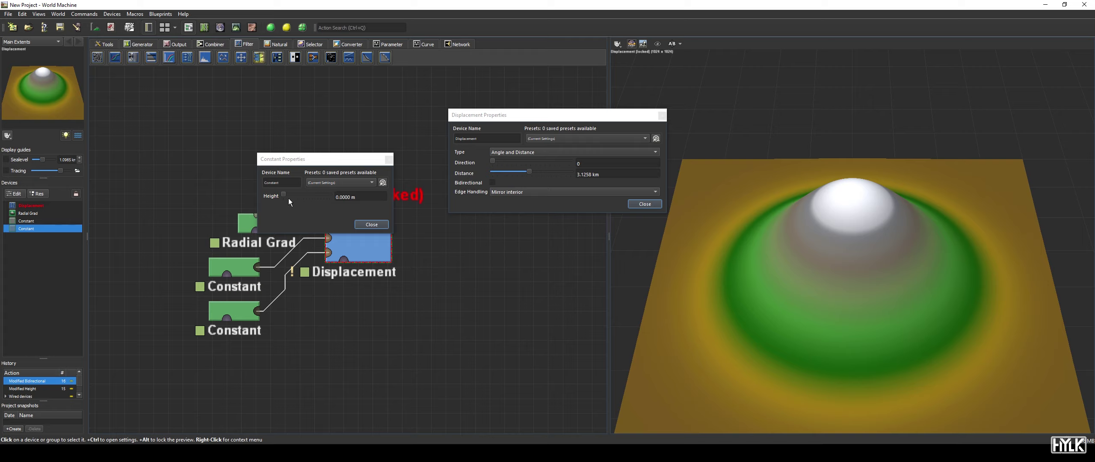
mouse_move(288, 199)
mouse_down()
mouse_move(337, 197)
mouse_move(278, 208)
mouse_up()
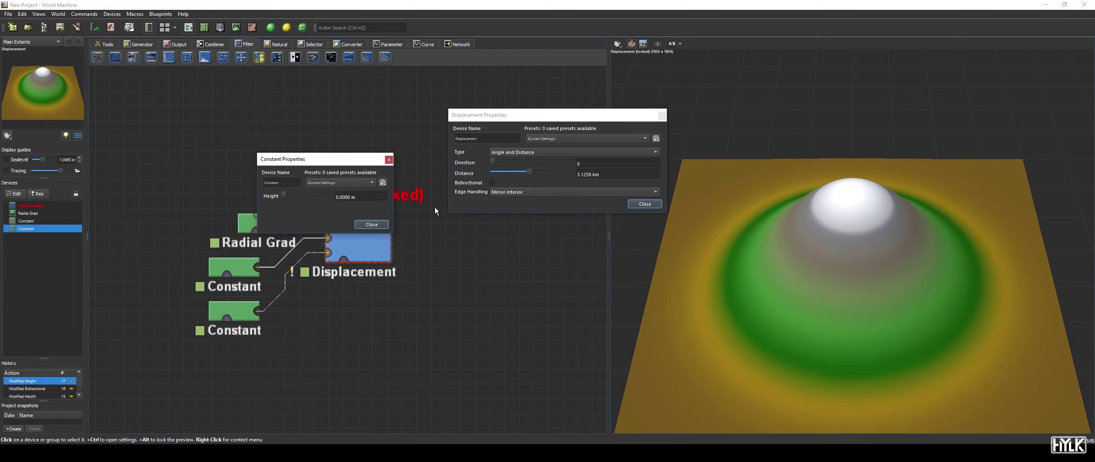
- Turn Bidirectional back on and set the bottom Constant's Height to 2.55 km
click(493, 183)
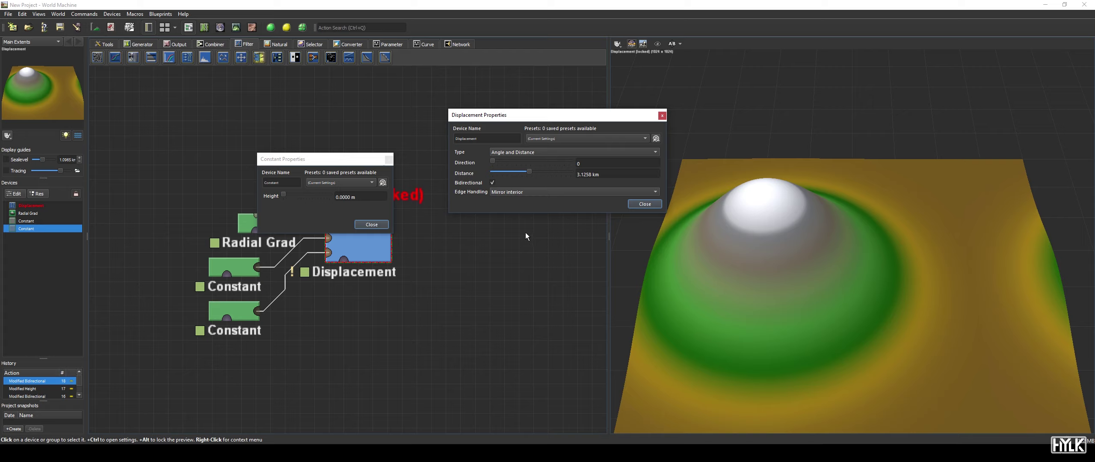
click(362, 199)
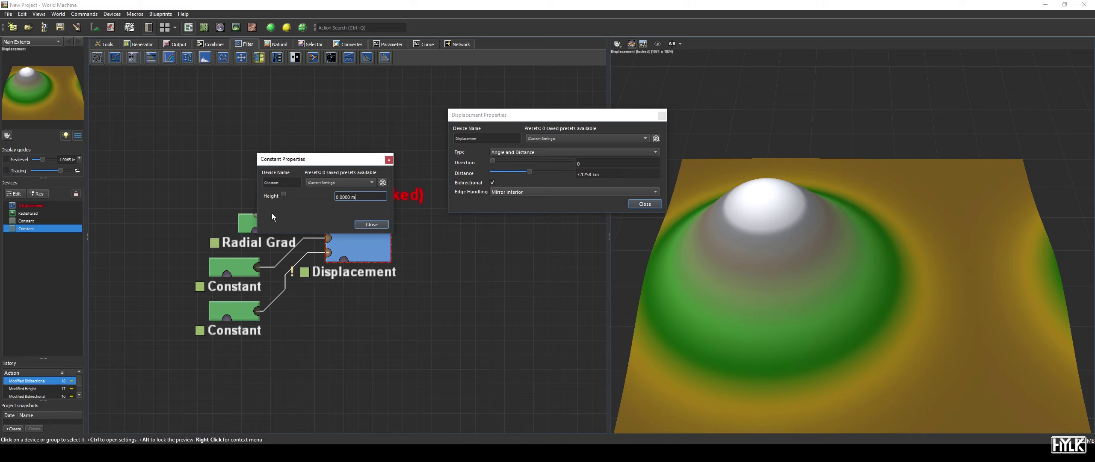
key(ctrl+a)
text(1.275 km)
key(Return)
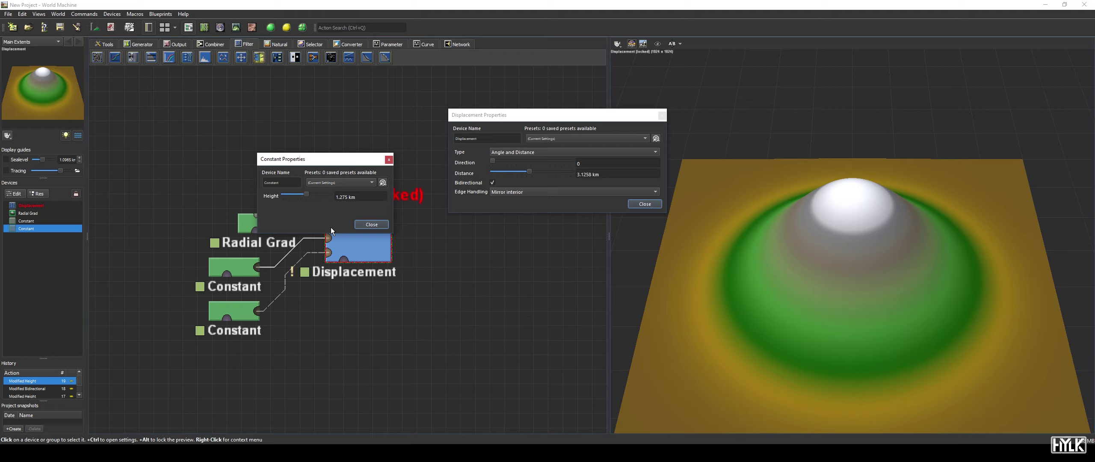
drag(309, 198, 331, 196)
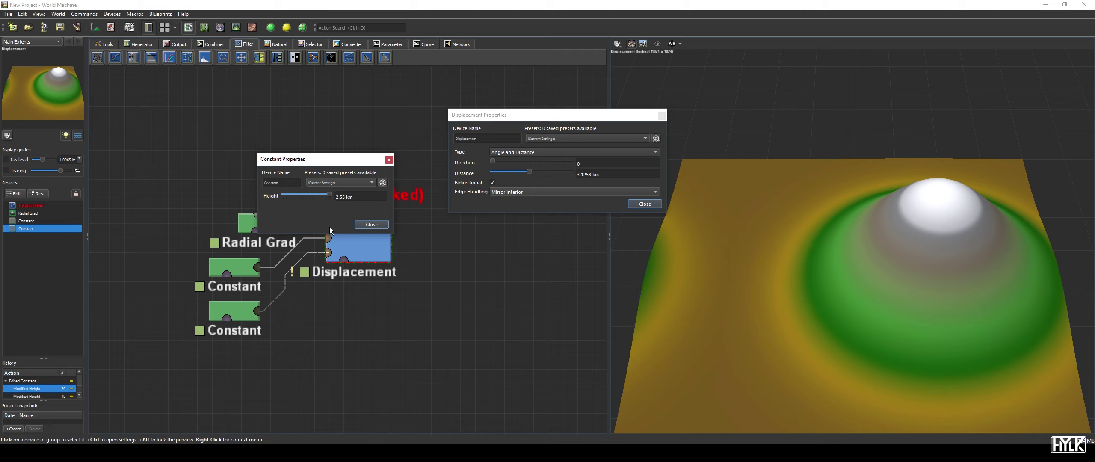
- Add a Basic Noise device below the Constants and wire it into Displacement's second input
click(382, 312)
key(space)
text(basic)
key(Return)
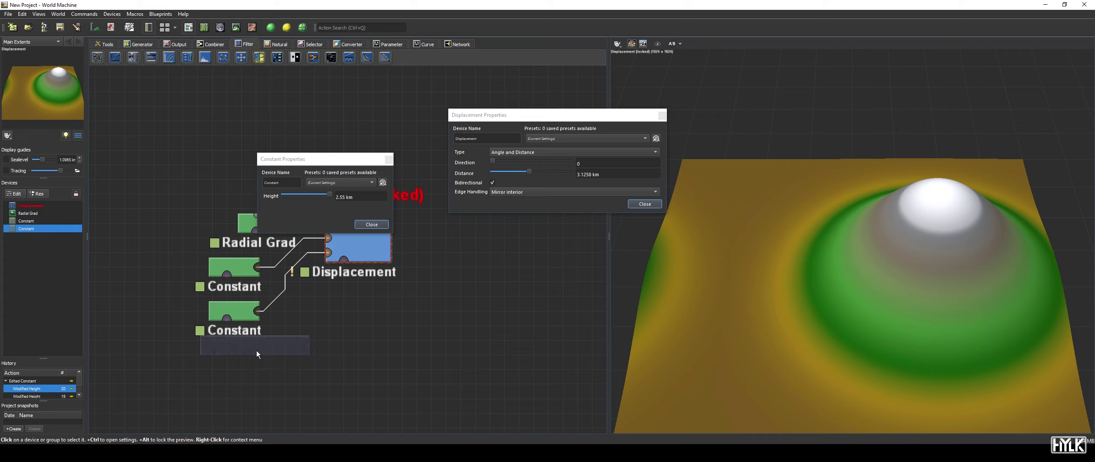
click(251, 351)
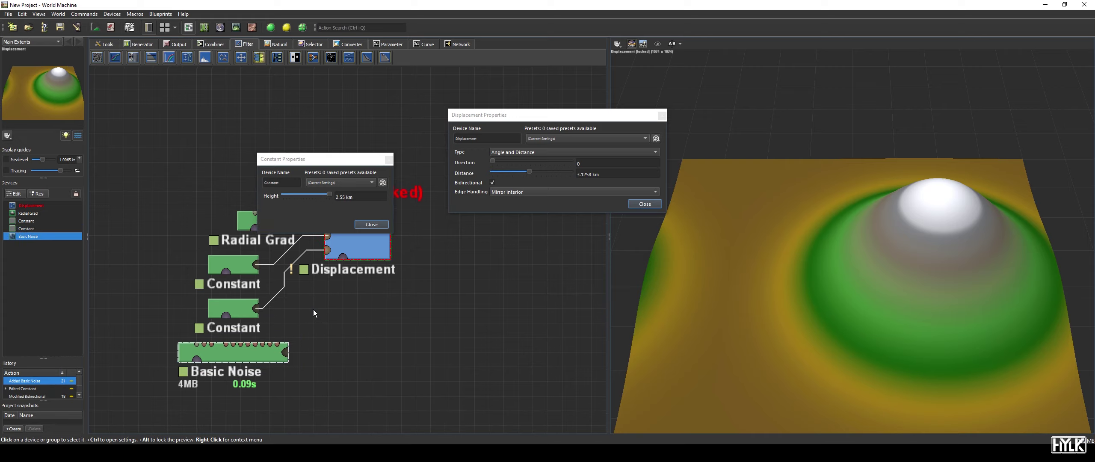
drag(286, 352, 332, 256)
drag(340, 160, 512, 267)
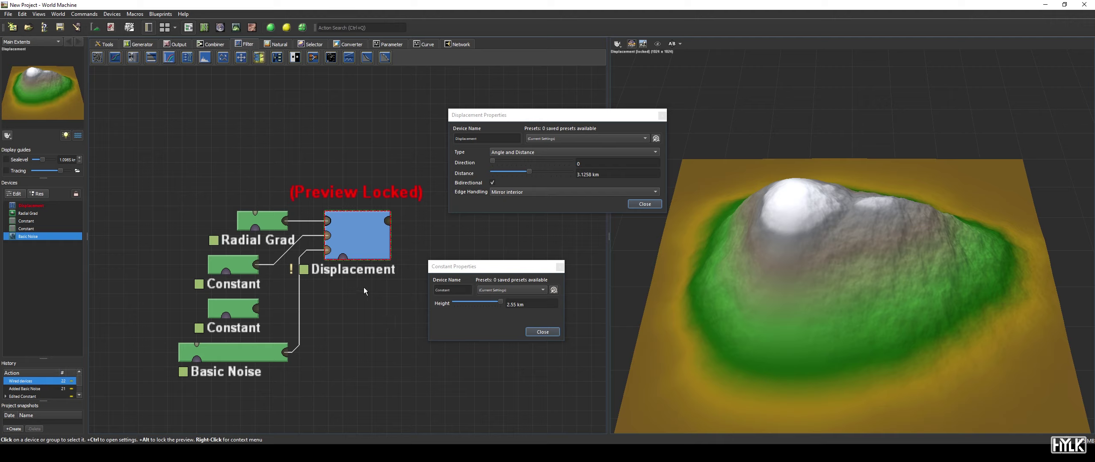
- Reconnect the second Constant and route Basic Noise into Displacement's Distortion Distance input
drag(327, 250, 256, 308)
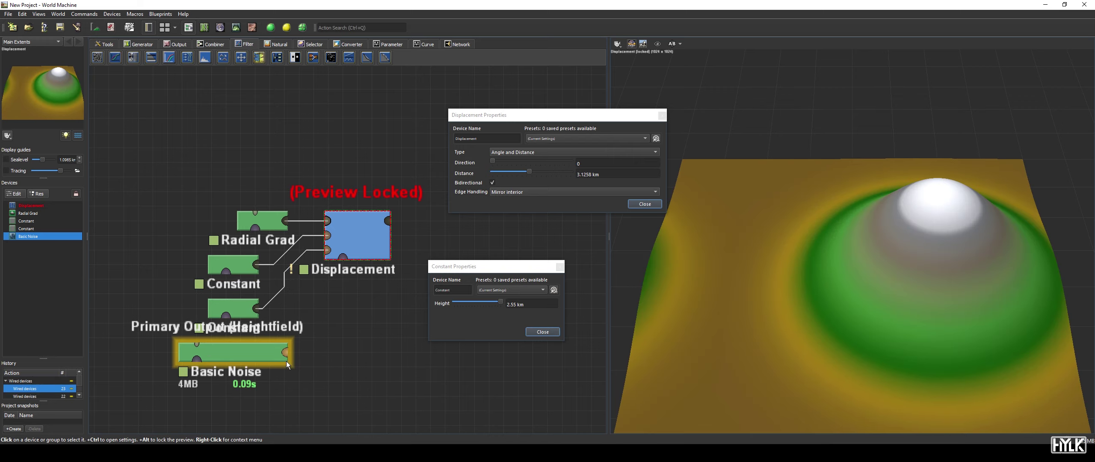
drag(286, 361, 332, 244)
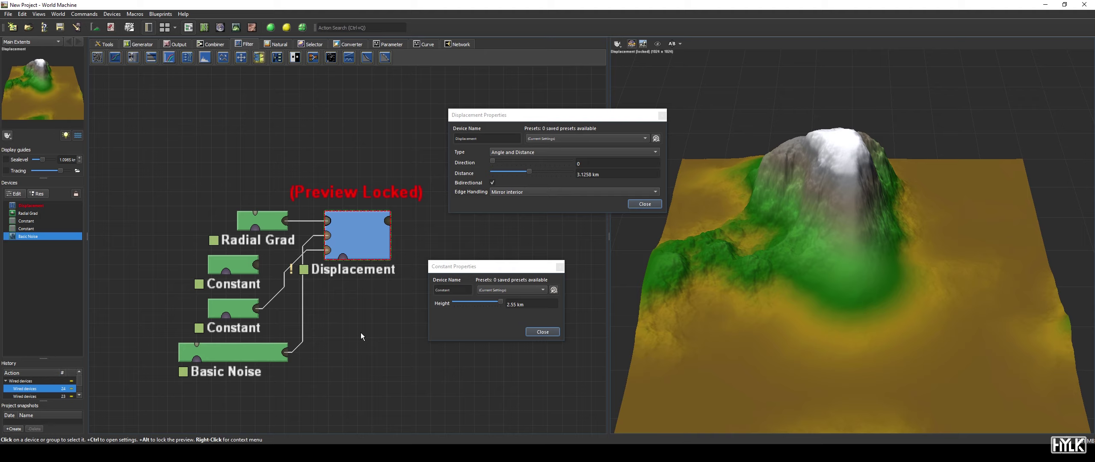
drag(285, 351, 329, 252)
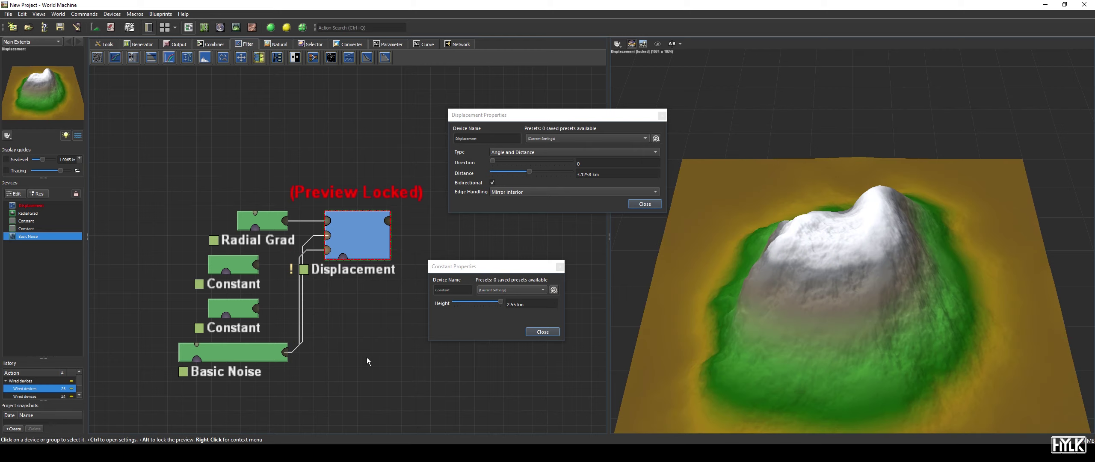
- Switch Displacement to Vector (X & Y), disable Bidirectional, and wire both Constants into its X and Y inputs
click(514, 152)
click(521, 166)
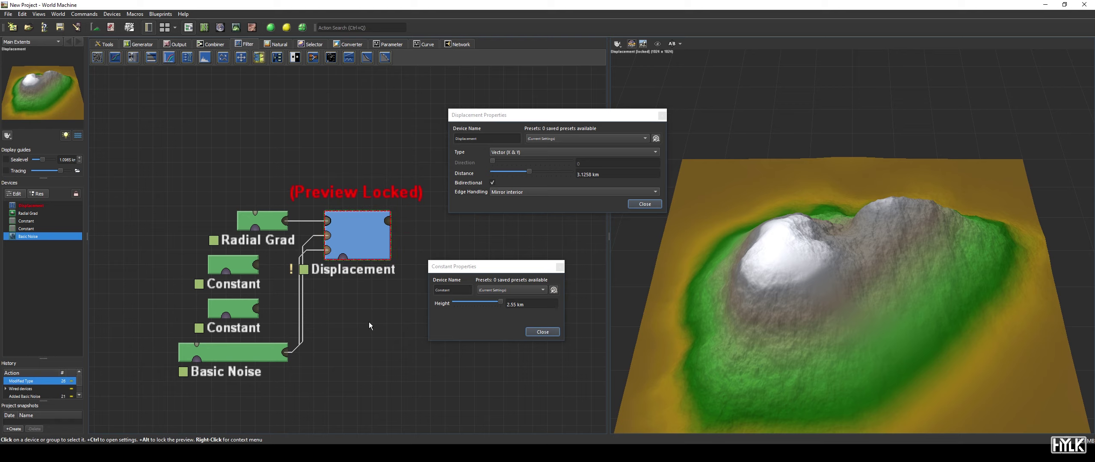
click(492, 183)
drag(256, 264, 329, 235)
drag(259, 309, 328, 250)
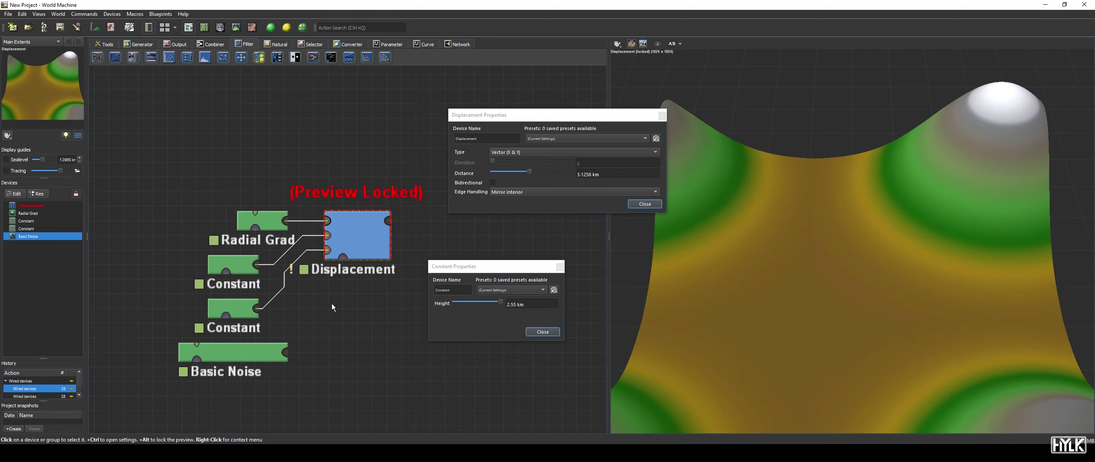
- Rename the upper Constant to X and the lower Constant to Y
click(247, 274)
double_click(246, 277)
text(x)
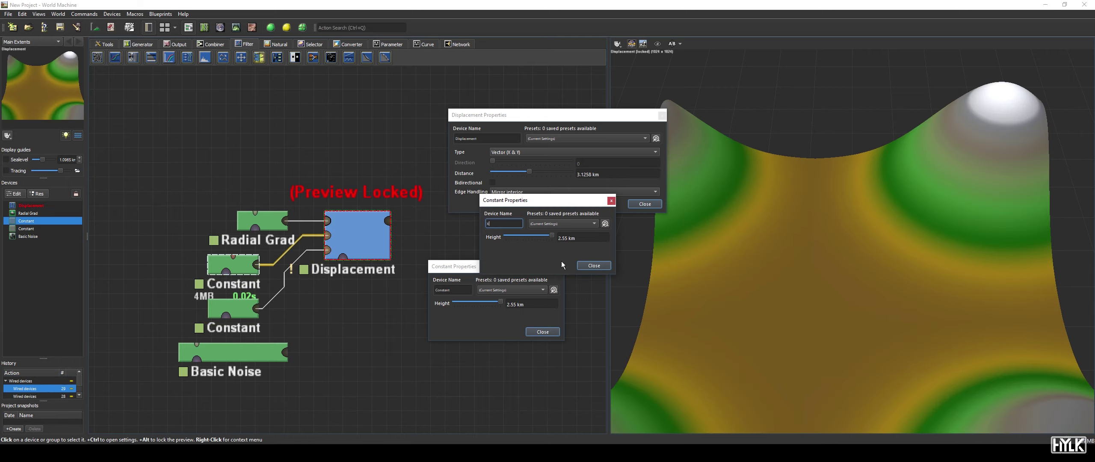
click(245, 316)
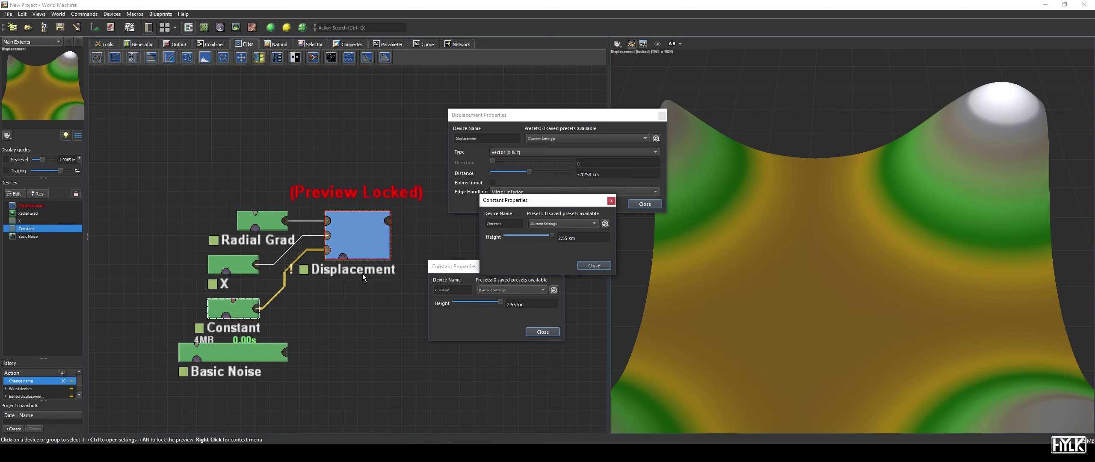
double_click(509, 228)
text(x)
- Dock the Y, X and Displacement settings in a column on the right, enlarging Displacement
drag(520, 201, 1091, 163)
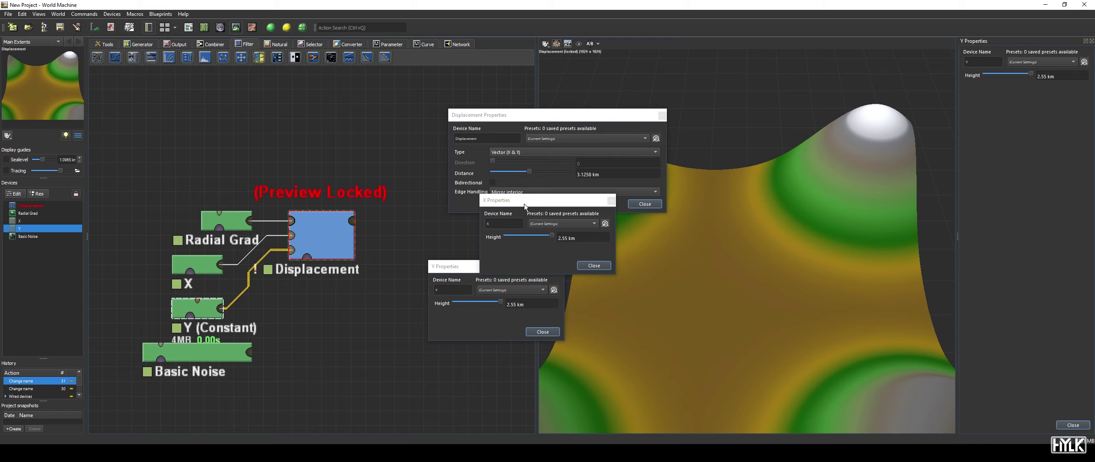
drag(525, 207, 1005, 401)
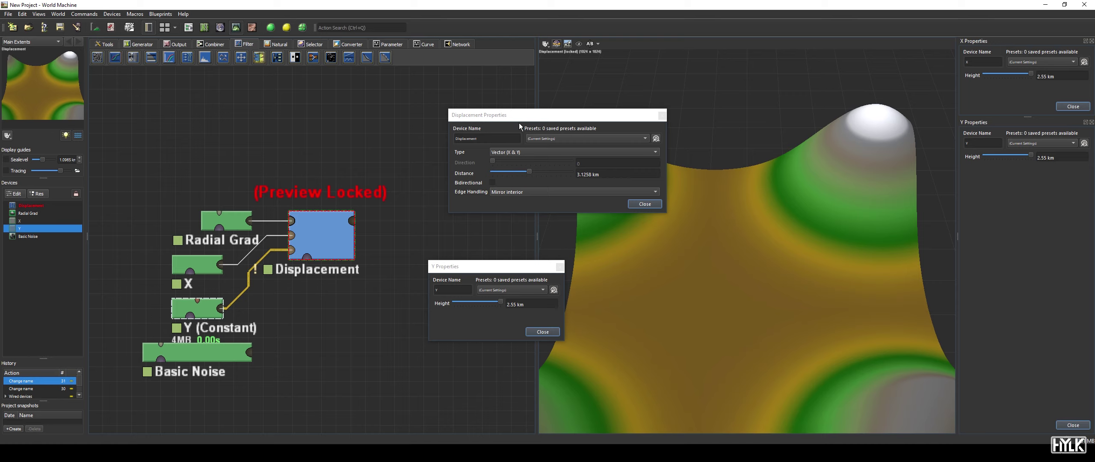
drag(519, 124, 1025, 428)
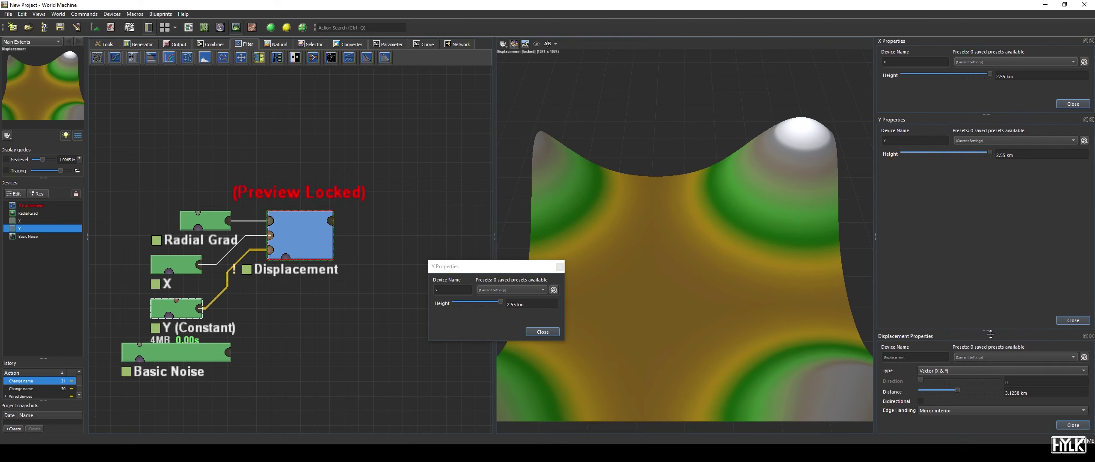
drag(991, 334, 990, 195)
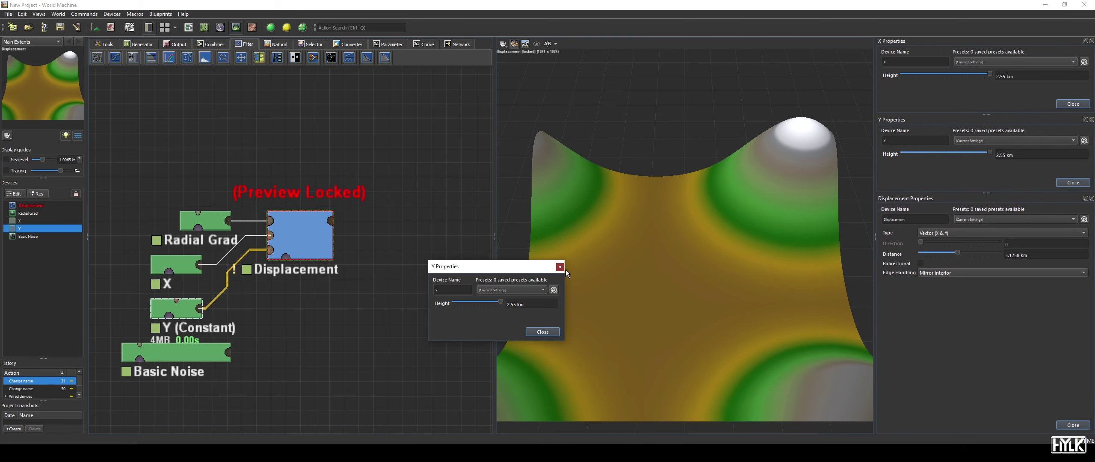
- Close the leftover floating Y settings and set both X and Y heights to zero
click(561, 267)
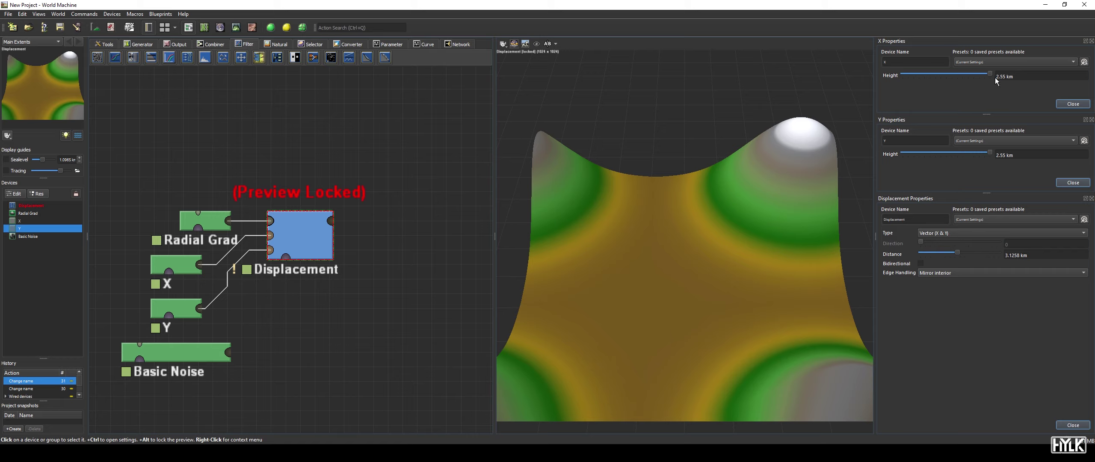
drag(990, 74, 903, 75)
drag(990, 153, 903, 154)
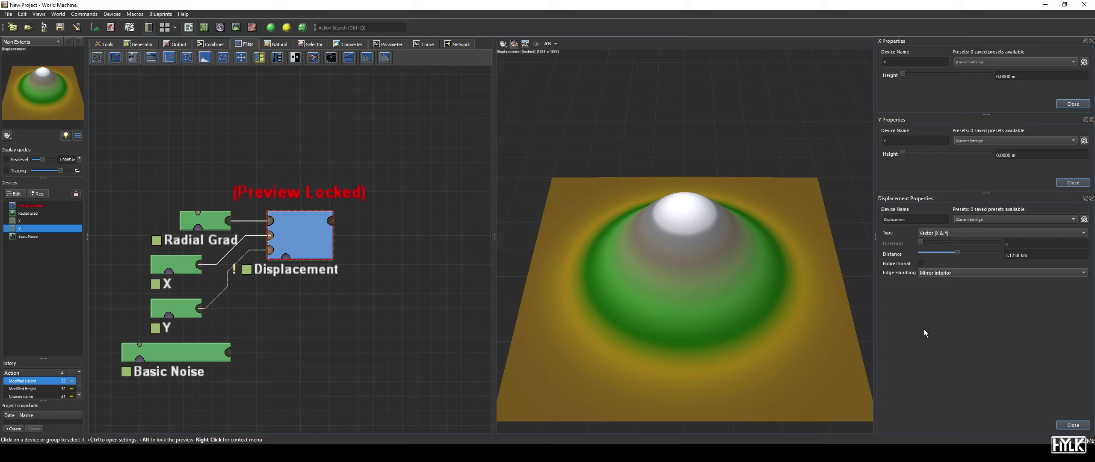
- Try several X and Y heights, settling both at 996.0938 m, and test another displacement distance
drag(909, 78, 889, 106)
drag(907, 154, 886, 172)
drag(916, 156, 937, 155)
drag(904, 74, 937, 75)
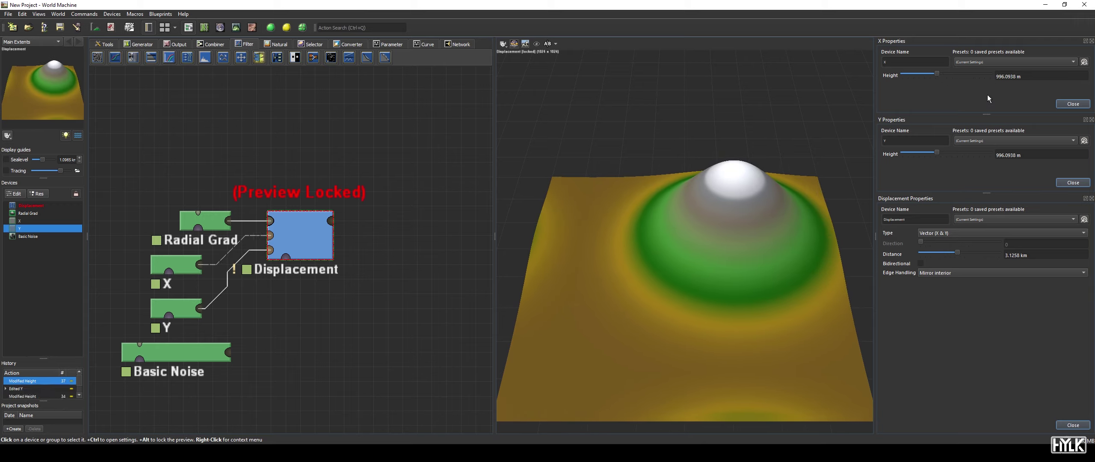
mouse_move(962, 253)
mouse_down()
mouse_move(926, 258)
mouse_move(963, 259)
mouse_up()
- Set X height to 2.55 km and Y to 0 m, and feed Basic Noise into Displacement's main input
drag(937, 152, 903, 153)
drag(937, 74, 990, 73)
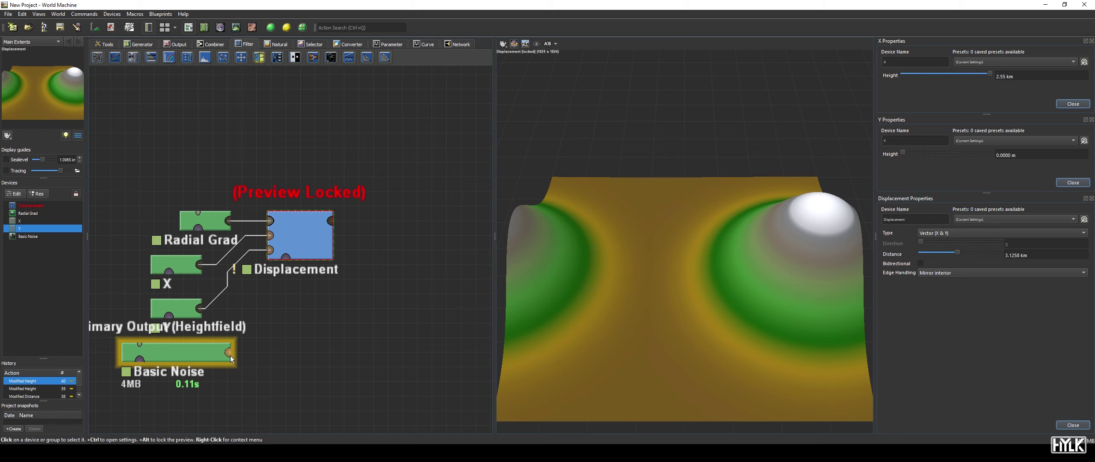
drag(229, 353, 280, 226)
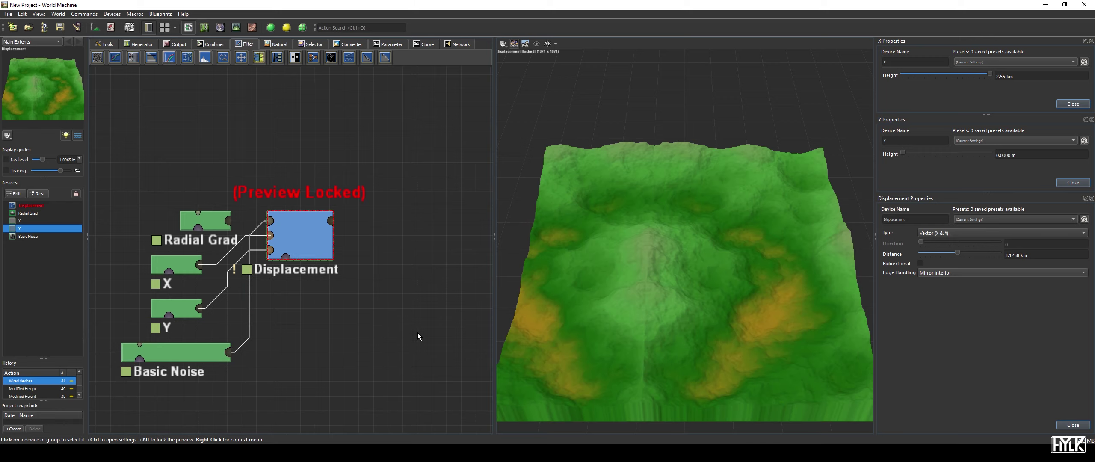
- Set the Displacement Distance to 4 km
click(1042, 254)
text(3 km)
key(Return)
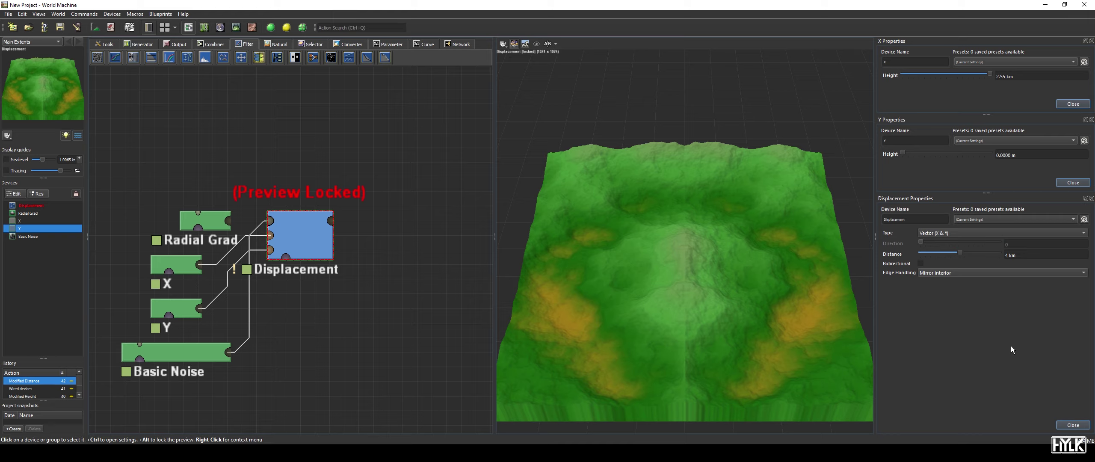
- Preview Opposite side edge handling, then set Displacement's Edge Handling to Repeat edge
click(976, 278)
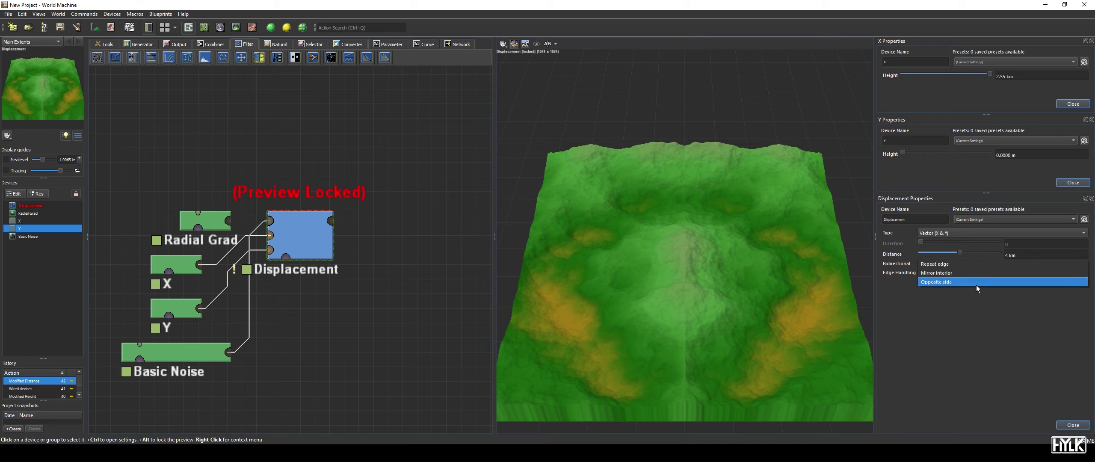
click(976, 284)
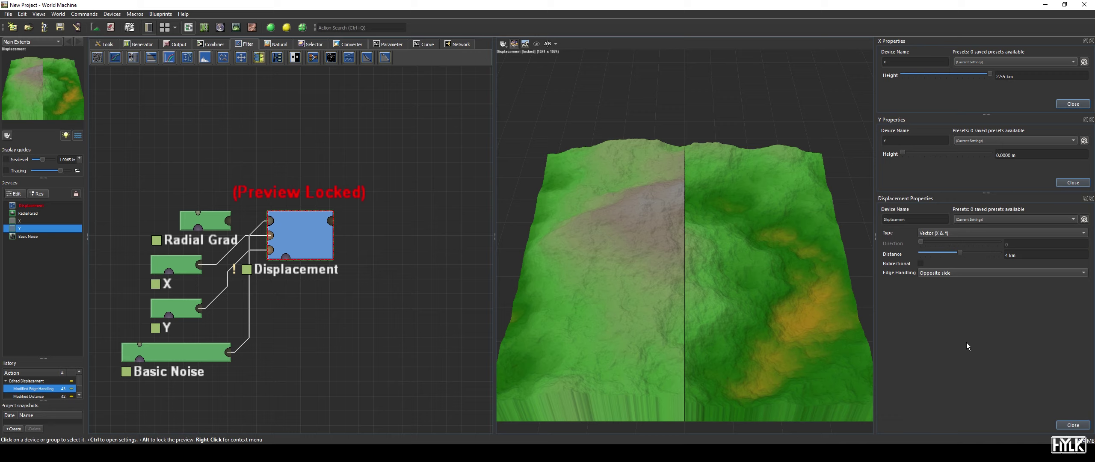
click(938, 274)
click(947, 257)
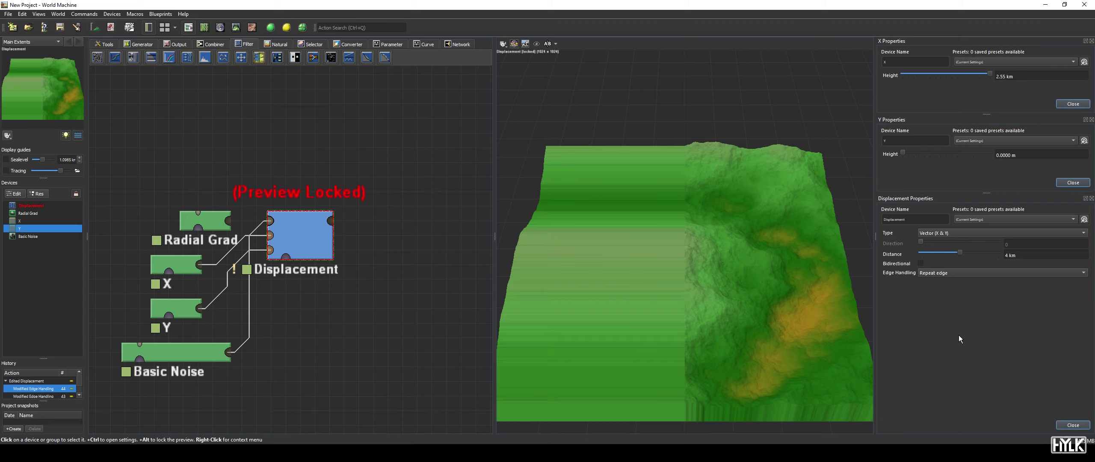